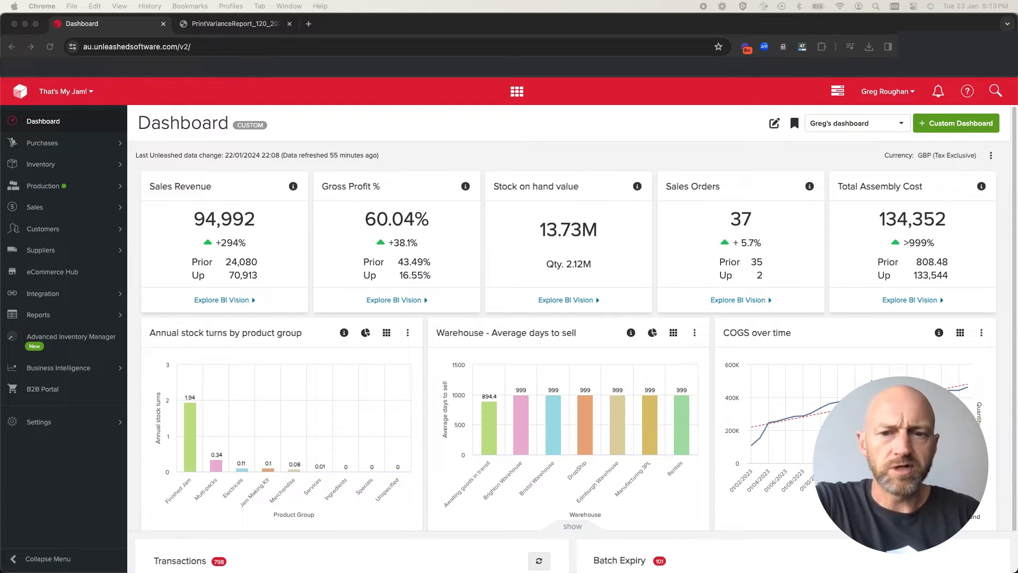
Open the inventory stock counts list and start adding a new stock count
left_click(313, 534)
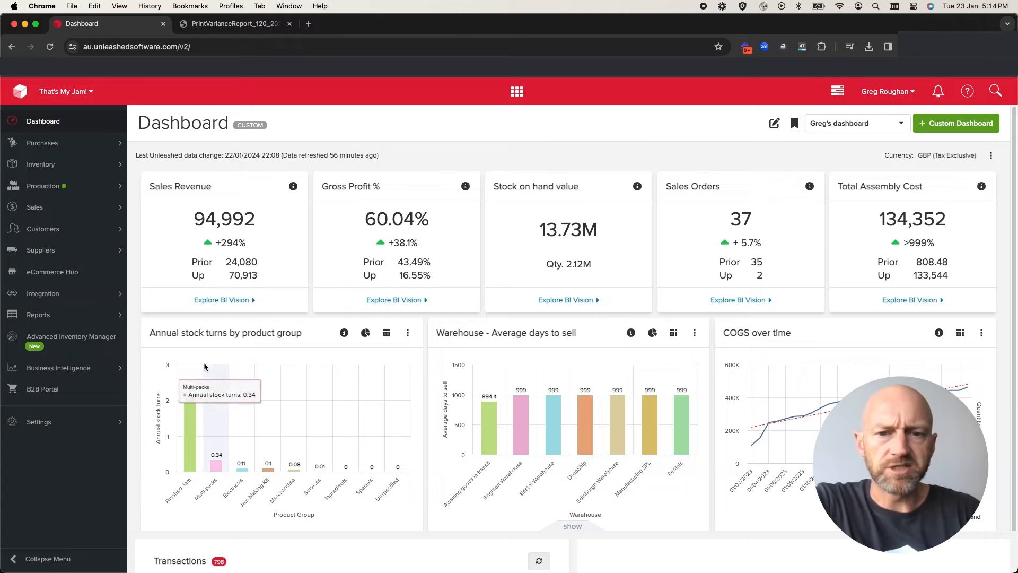
left_click(85, 169)
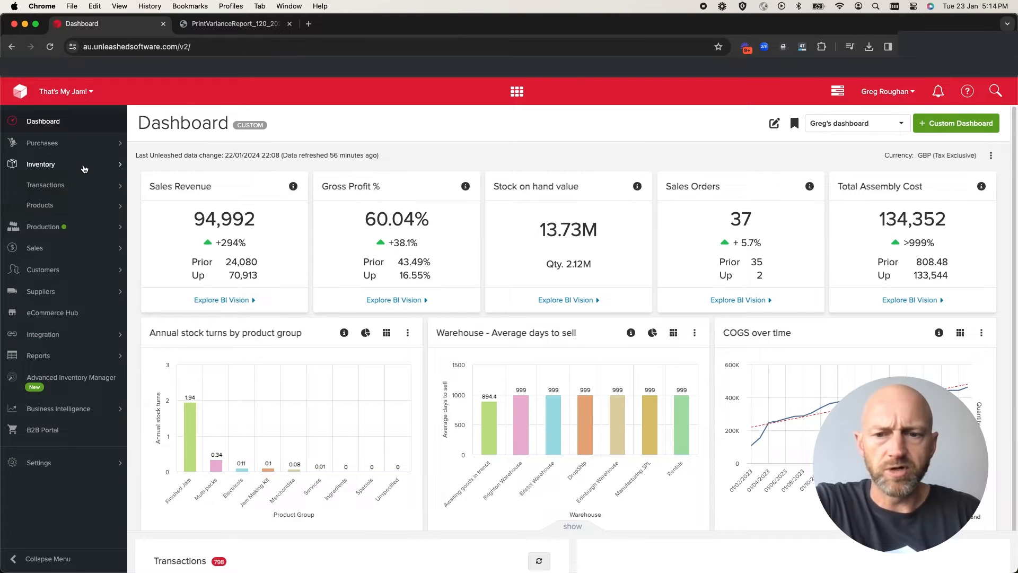
left_click(49, 189)
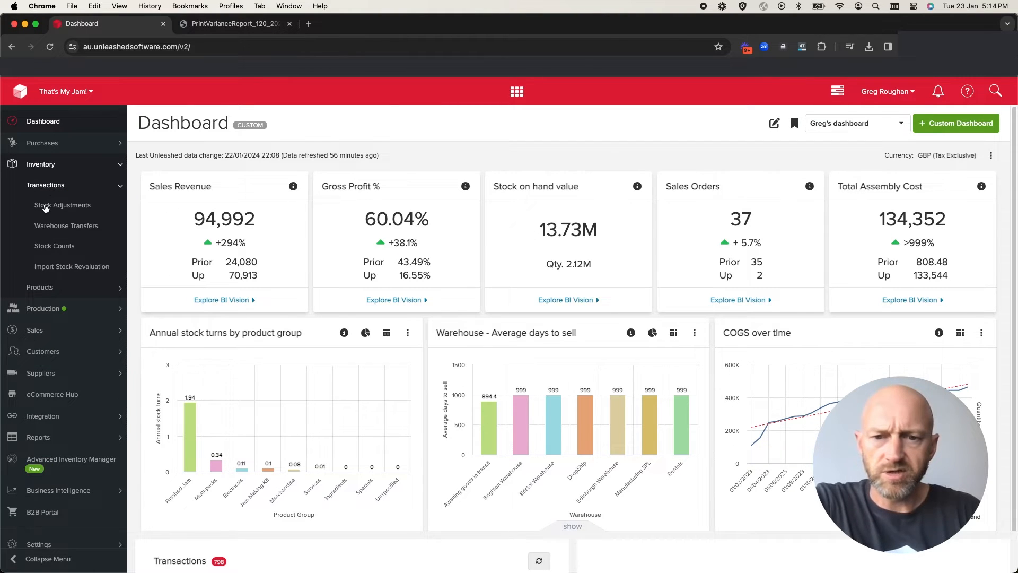
left_click(47, 248)
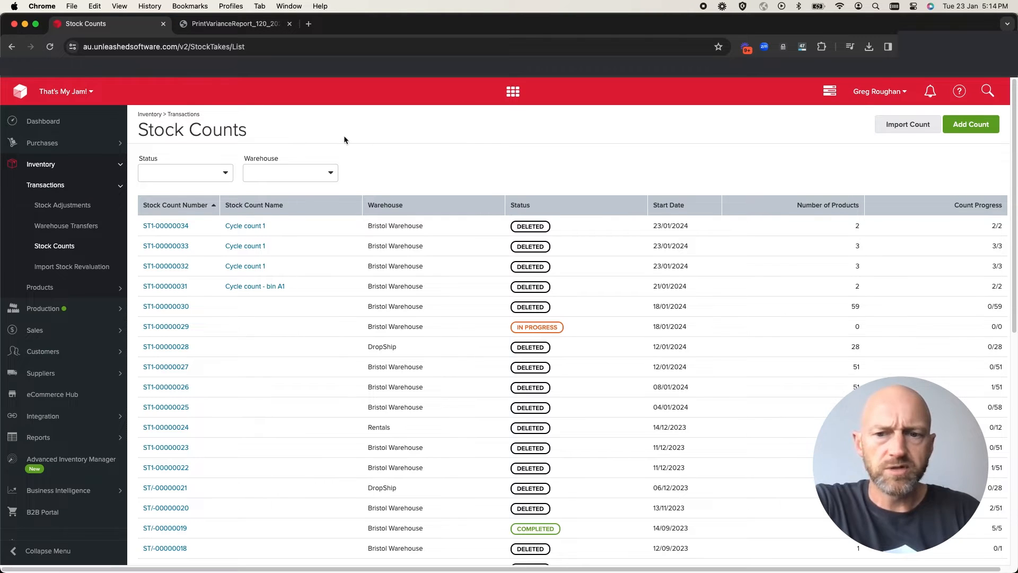
left_click(949, 127)
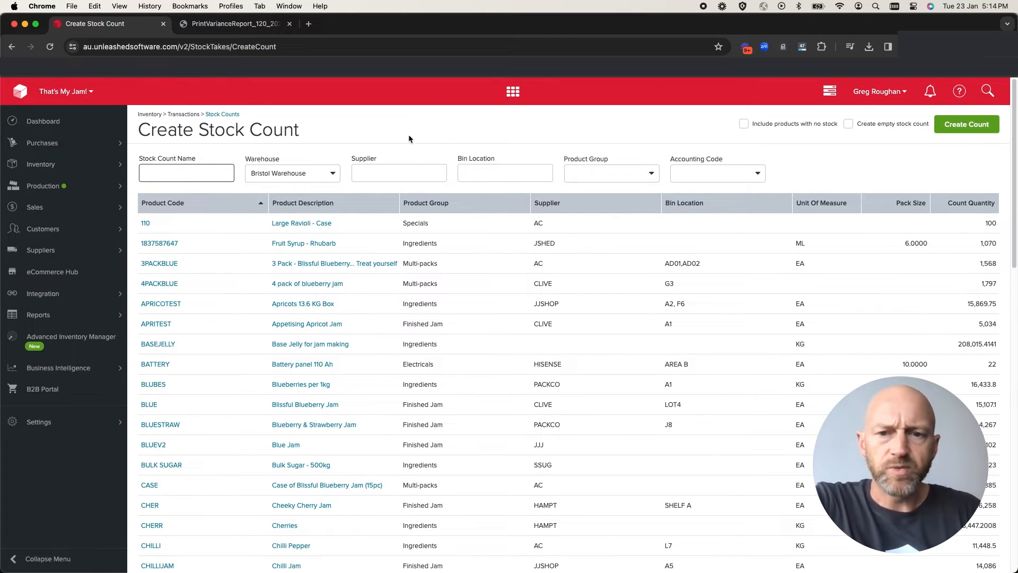
Filter the new stock count to Bristol Warehouse and bin location A1
left_click(300, 175)
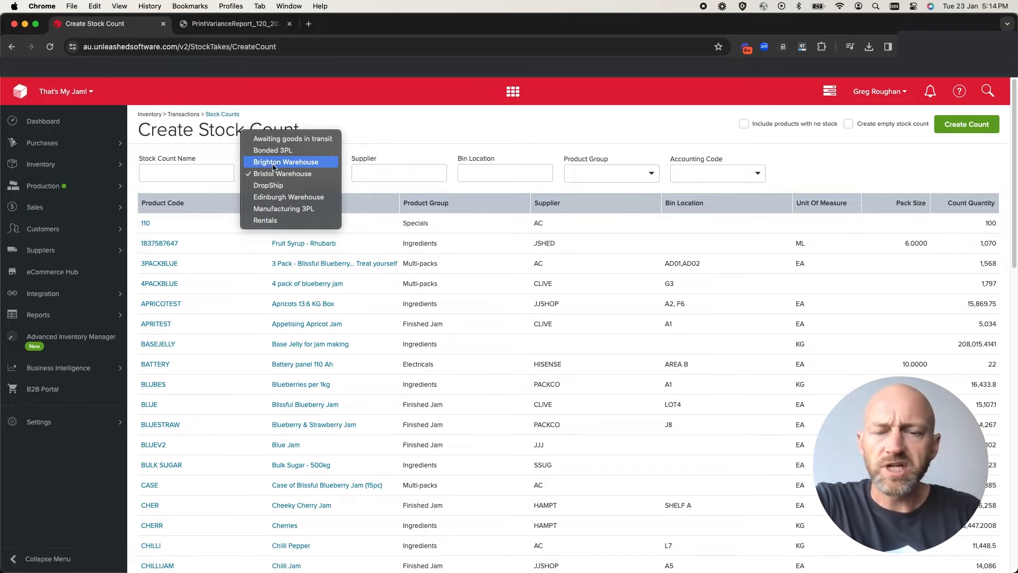
left_click(276, 174)
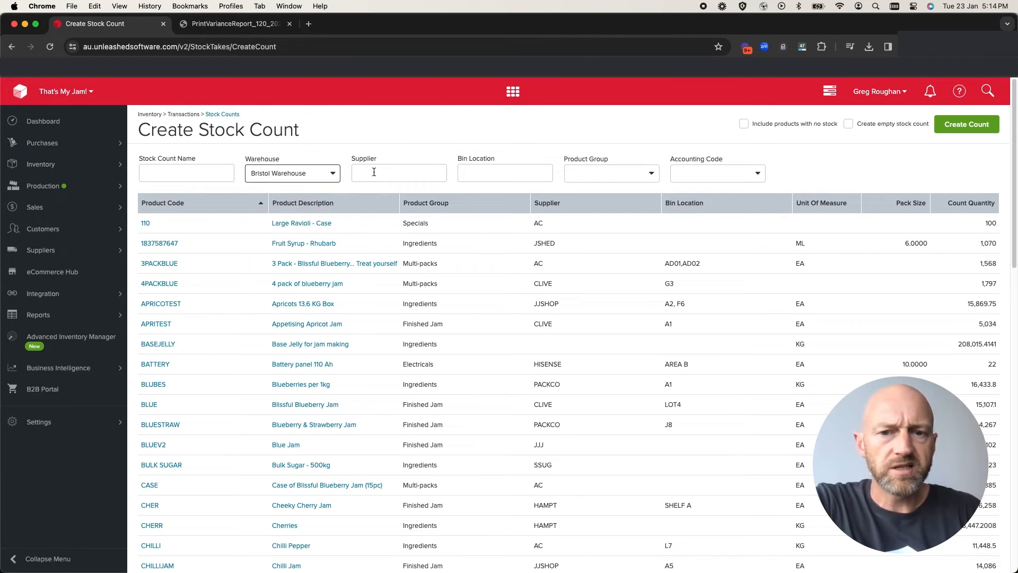
left_click(462, 173)
type("A1")
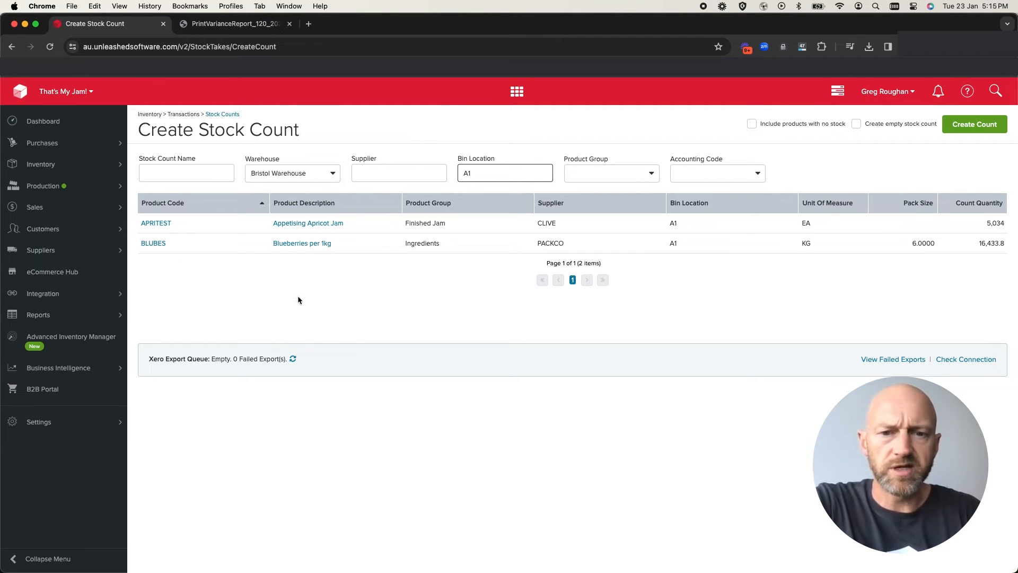
left_click(651, 327)
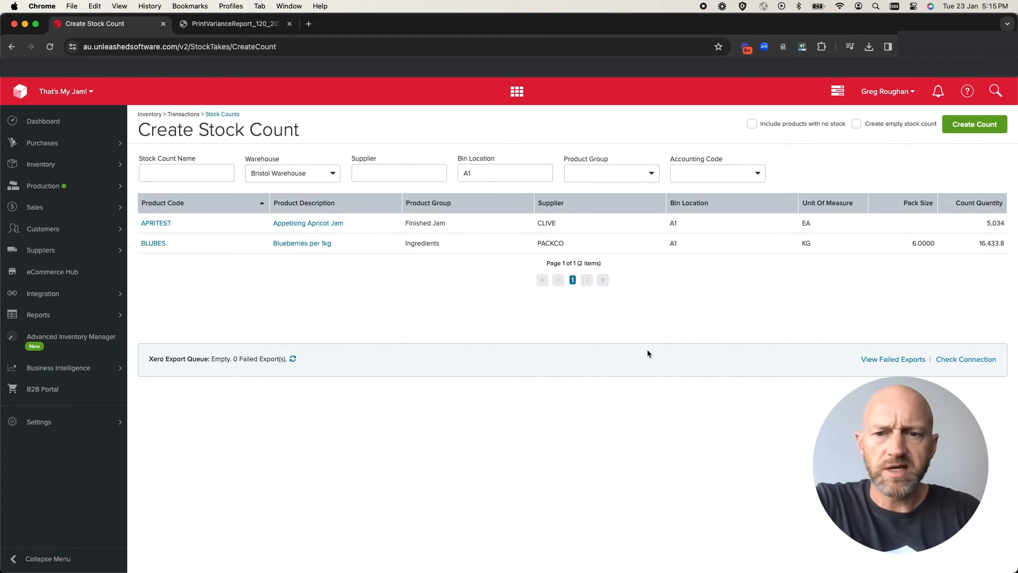
Set the count to be created as an empty stock count and name it "Cycle count 1"
left_click(858, 124)
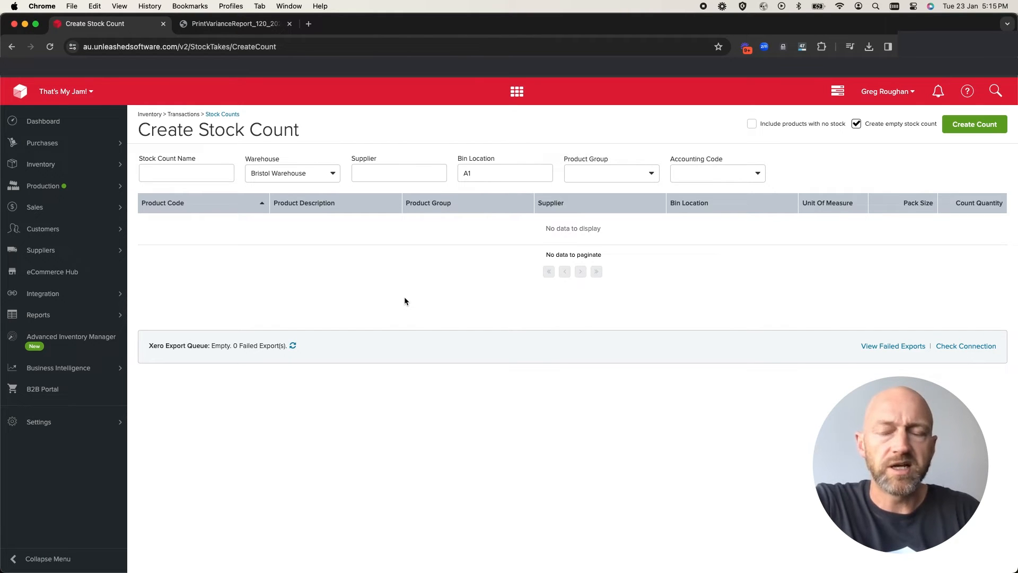
left_click(190, 176)
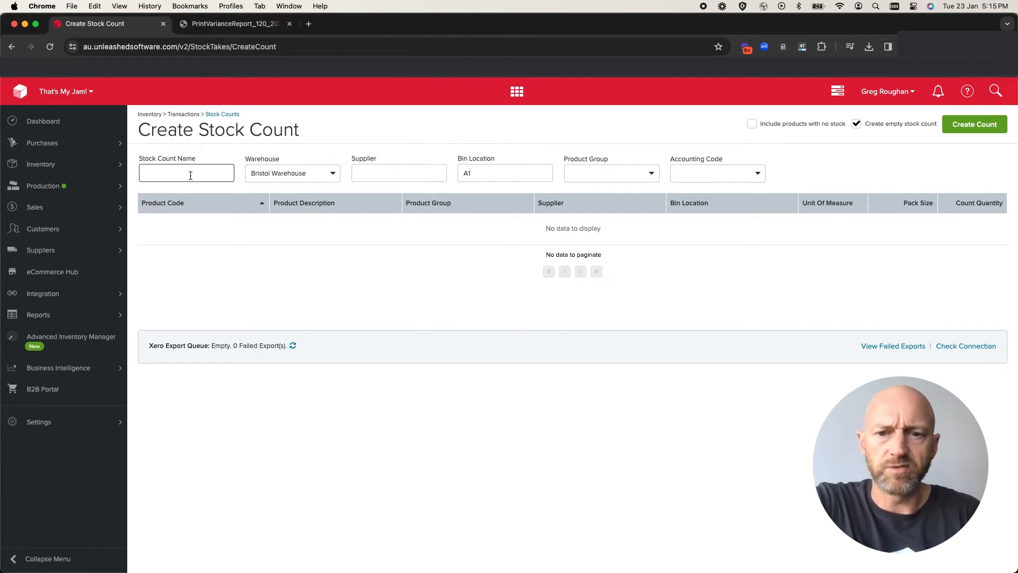
type("Cuycl")
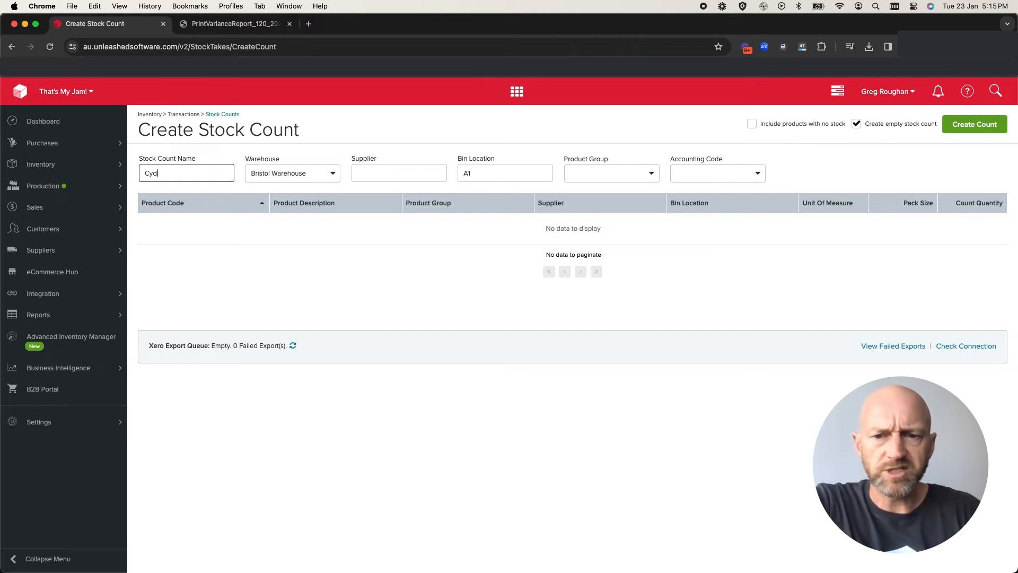
type("e count 1")
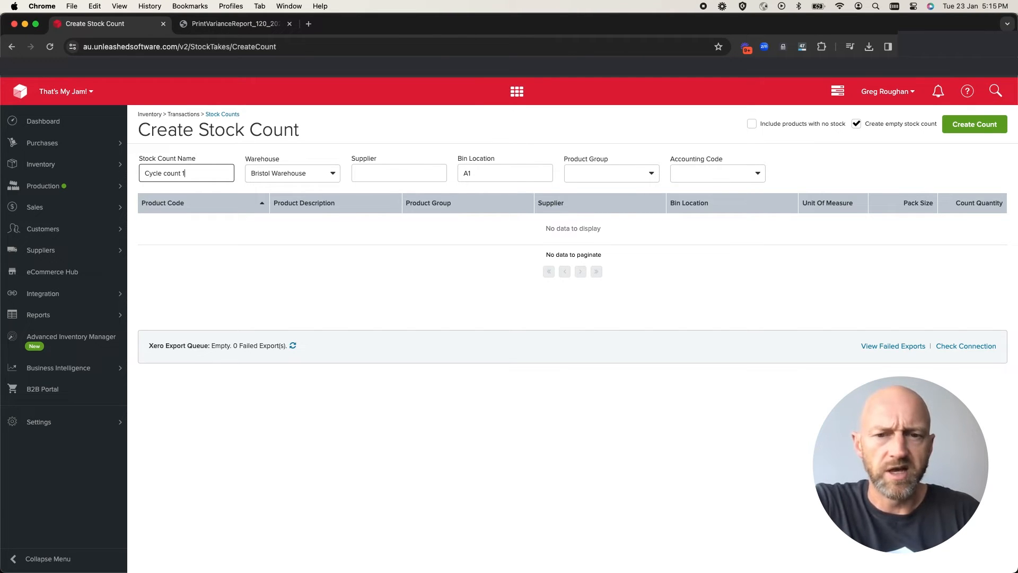
Create the stock count and accept the reminder about open transactions
left_click(963, 130)
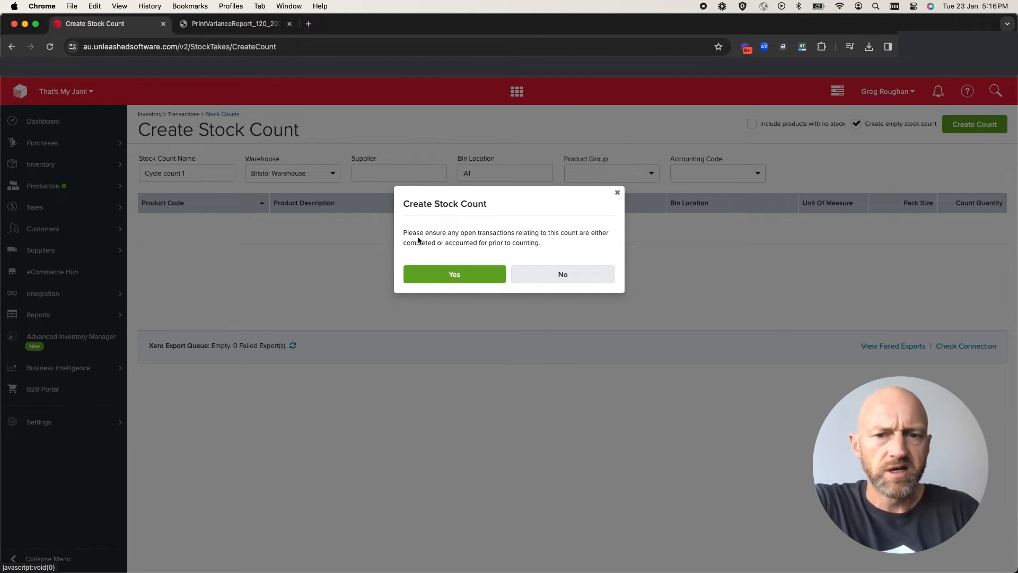
left_click_drag(460, 233, 514, 237)
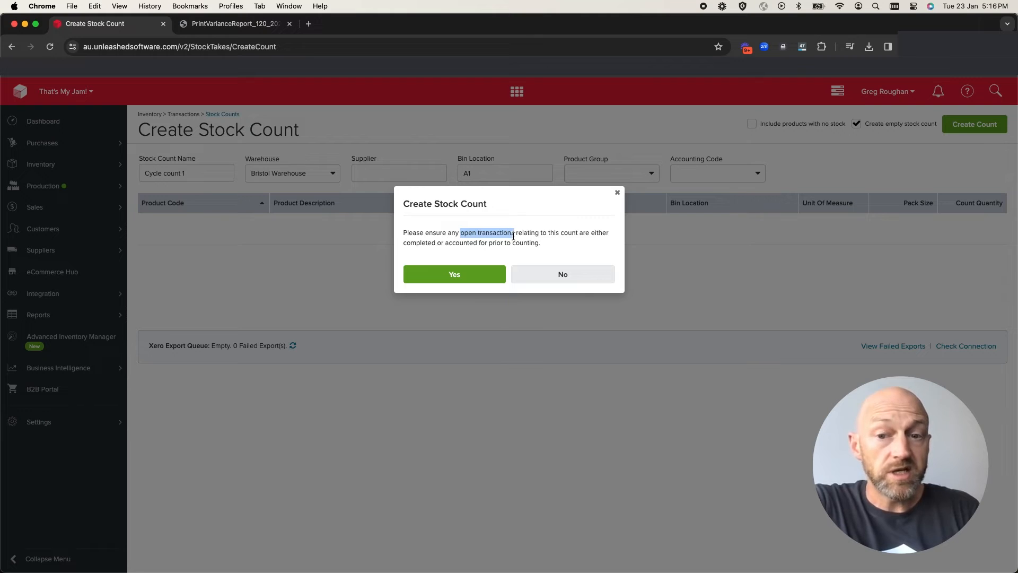
left_click(476, 255)
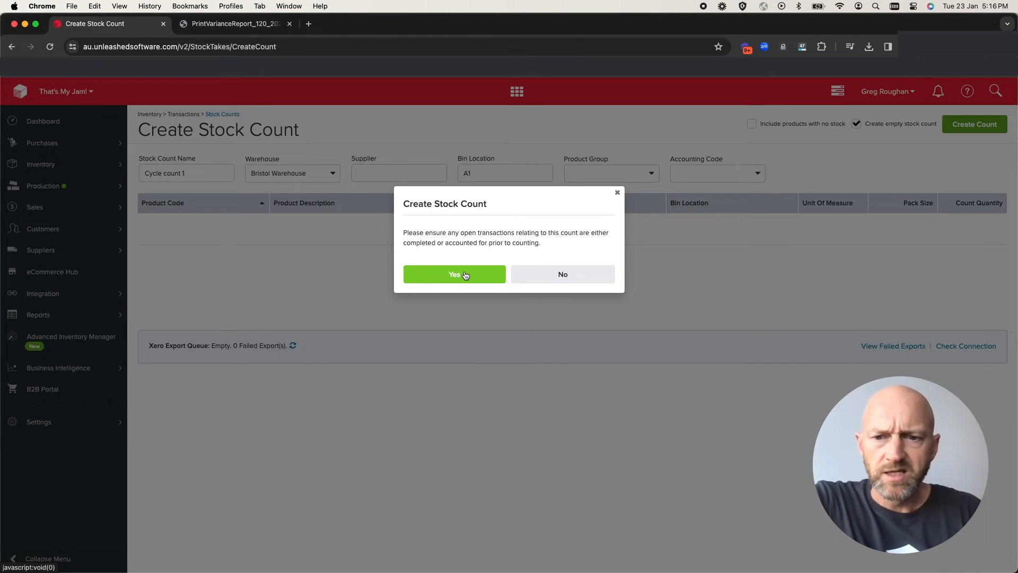
left_click(465, 275)
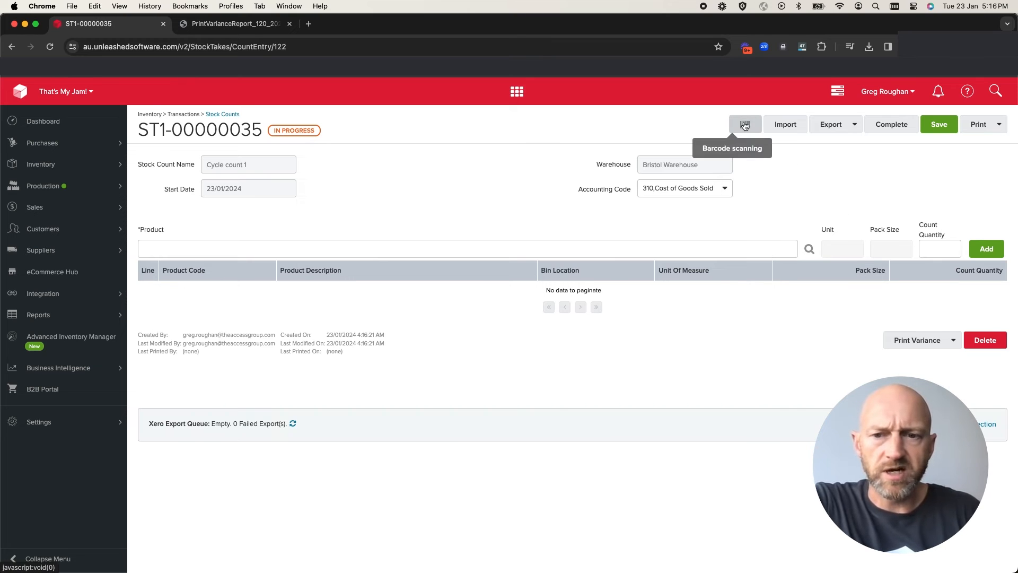
left_click(745, 125)
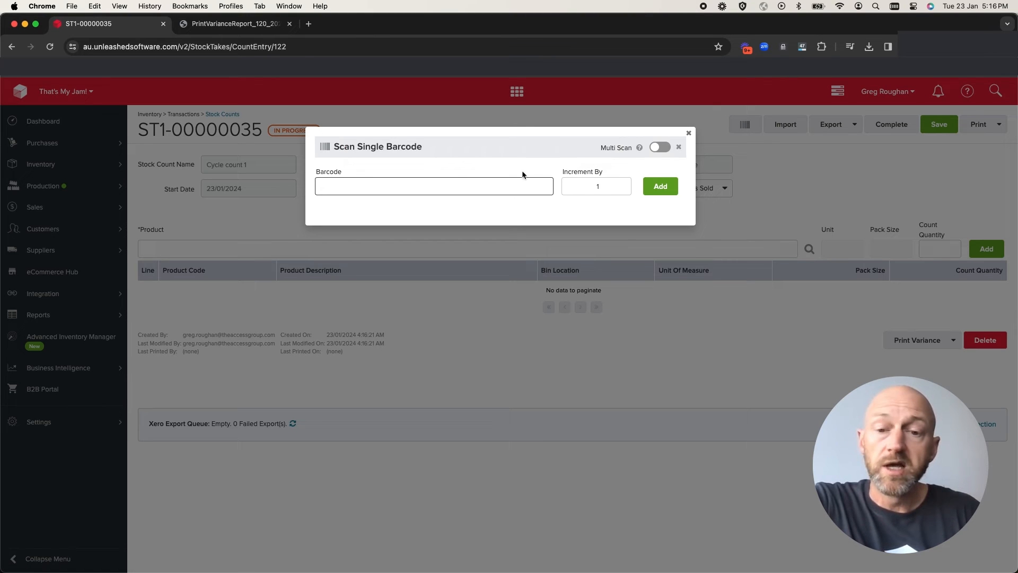
left_click(653, 150)
left_click(456, 191)
key("Return")
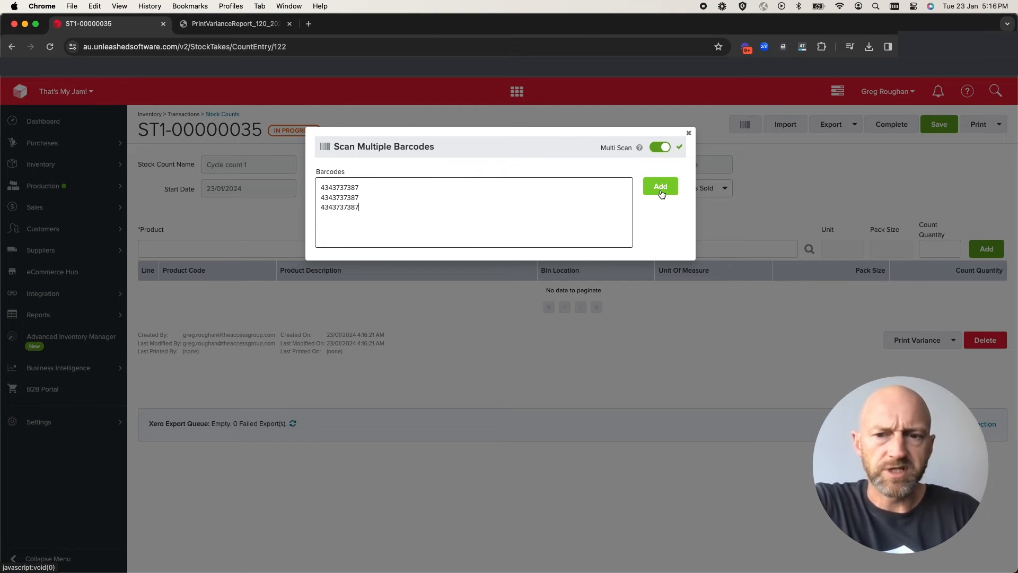
left_click(690, 134)
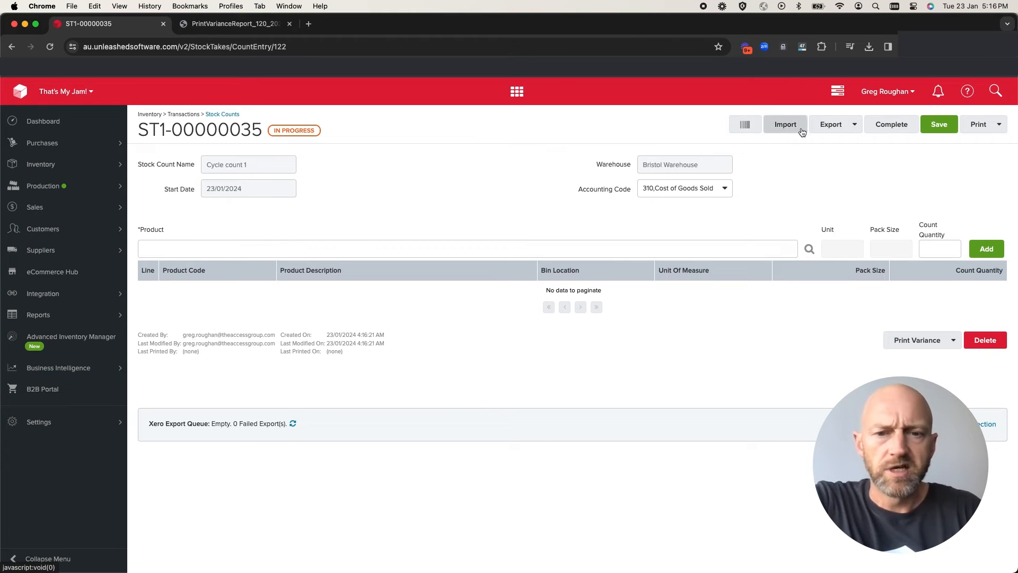
left_click(855, 127)
left_click(855, 128)
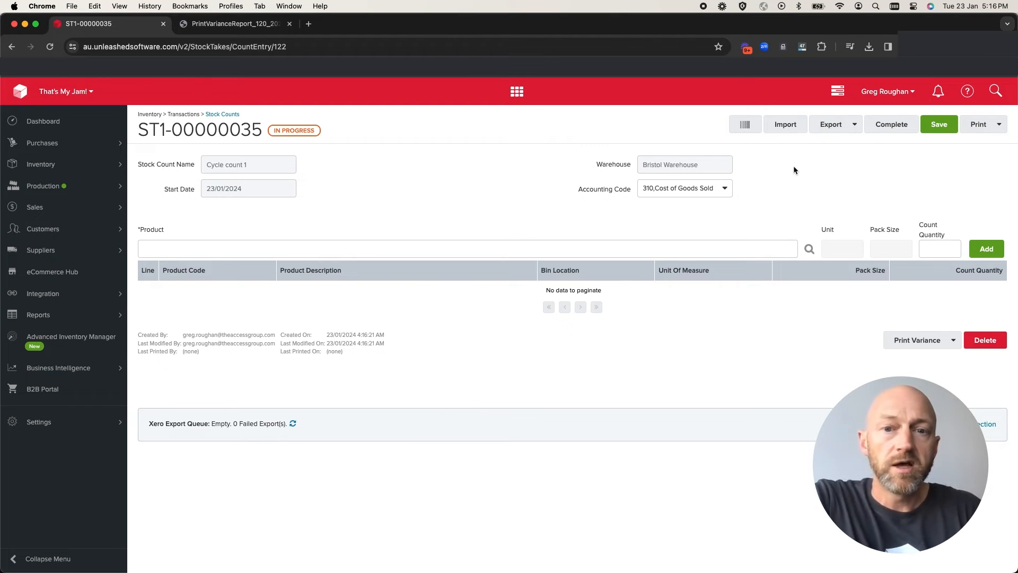
Add the product APRITEST Appetising Apricot Jam to the count with a count quantity of 4000
left_click(180, 247)
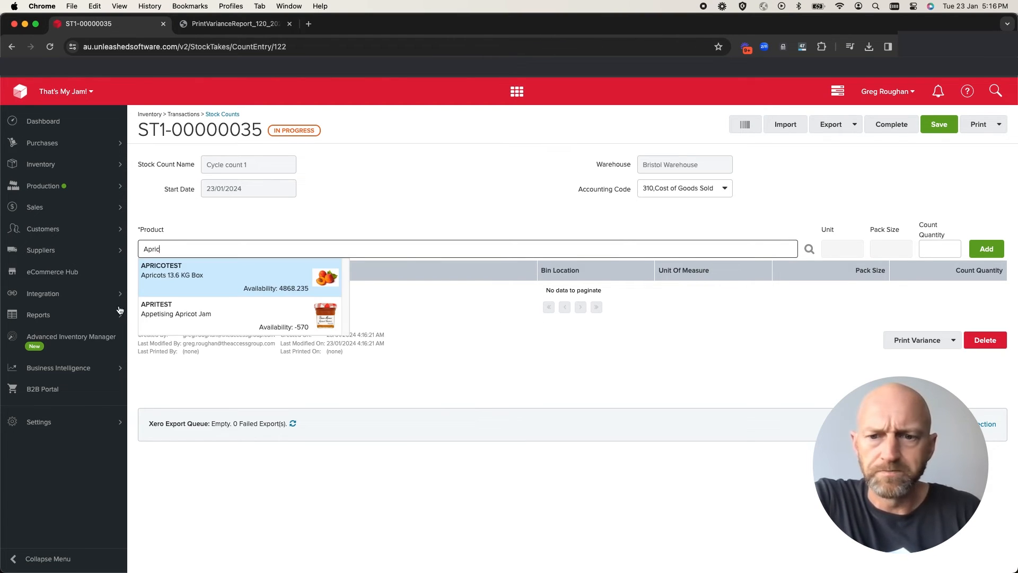
left_click(157, 313)
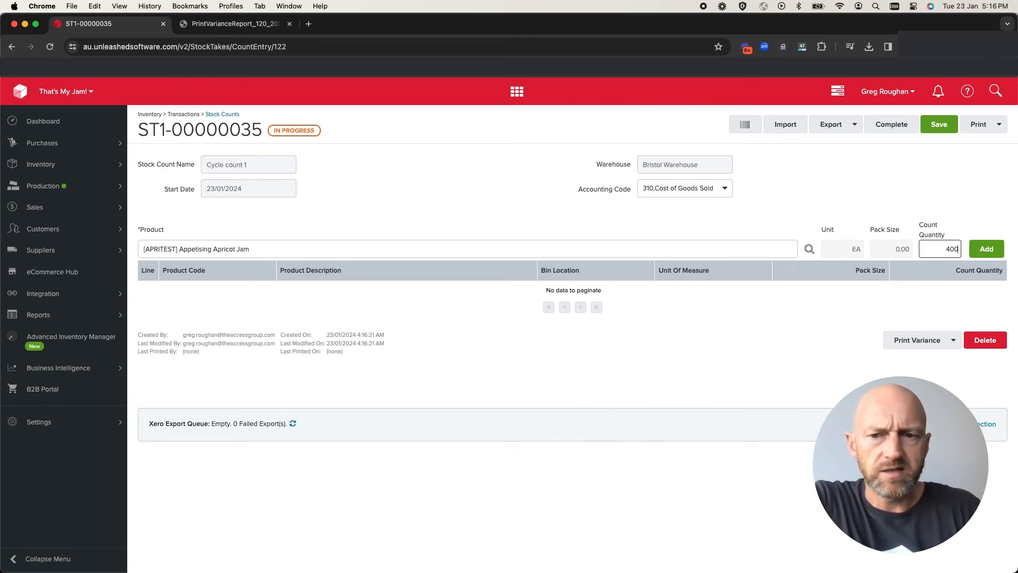
left_click(990, 252)
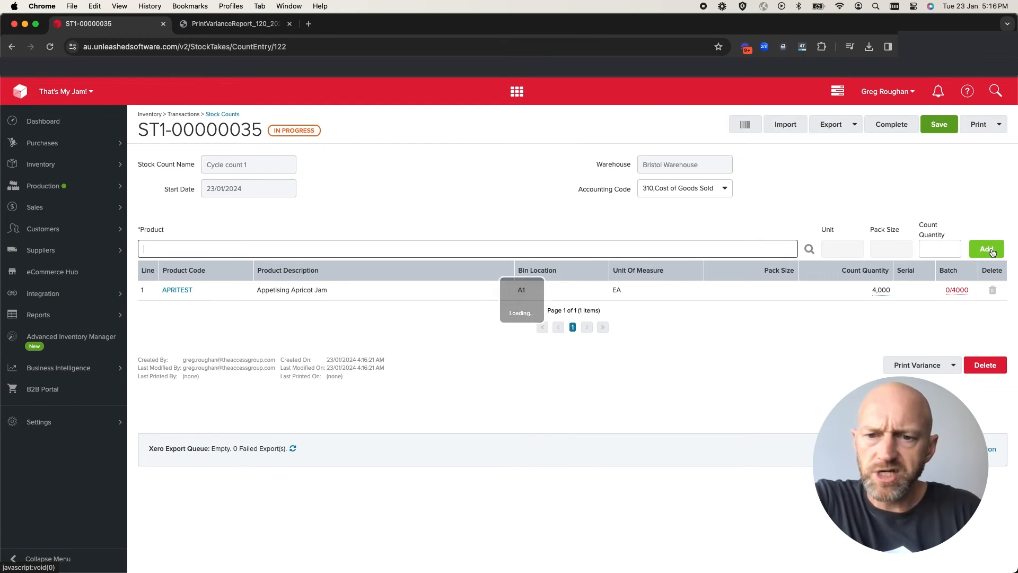
Allocate the oldest batch numbers to the APRITEST line and save the batch selection
left_click(962, 286)
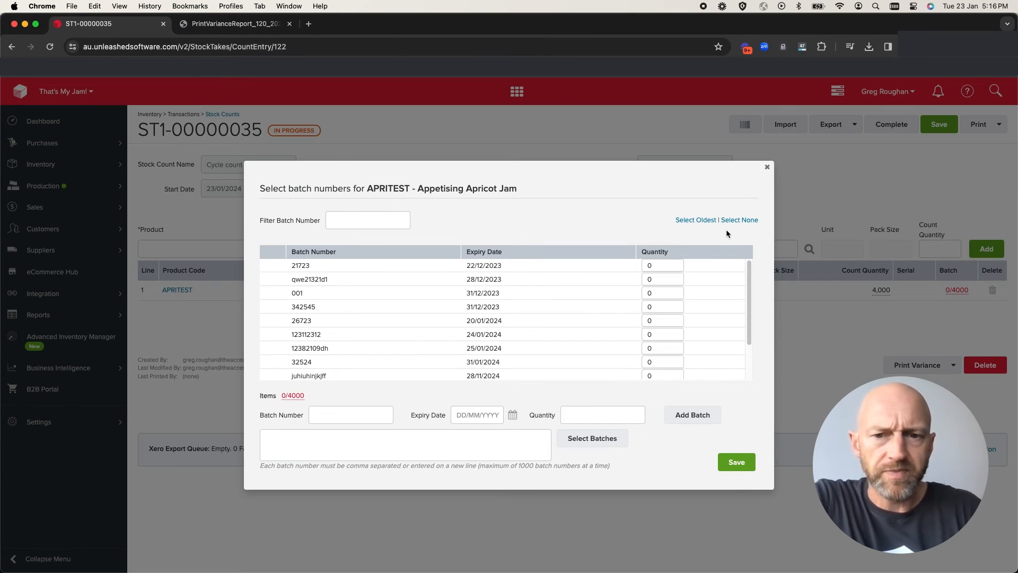
left_click(713, 223)
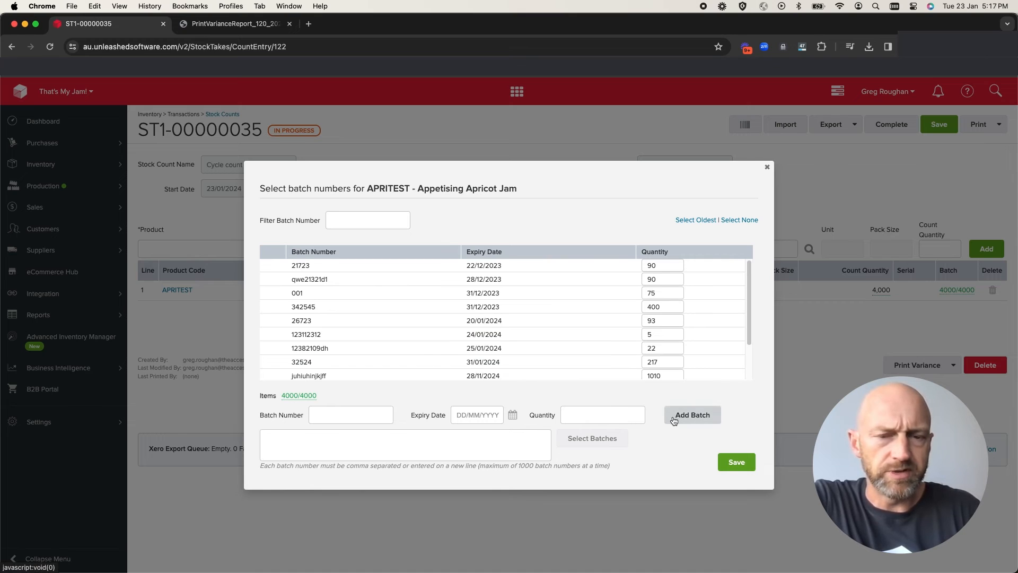
left_click(737, 463)
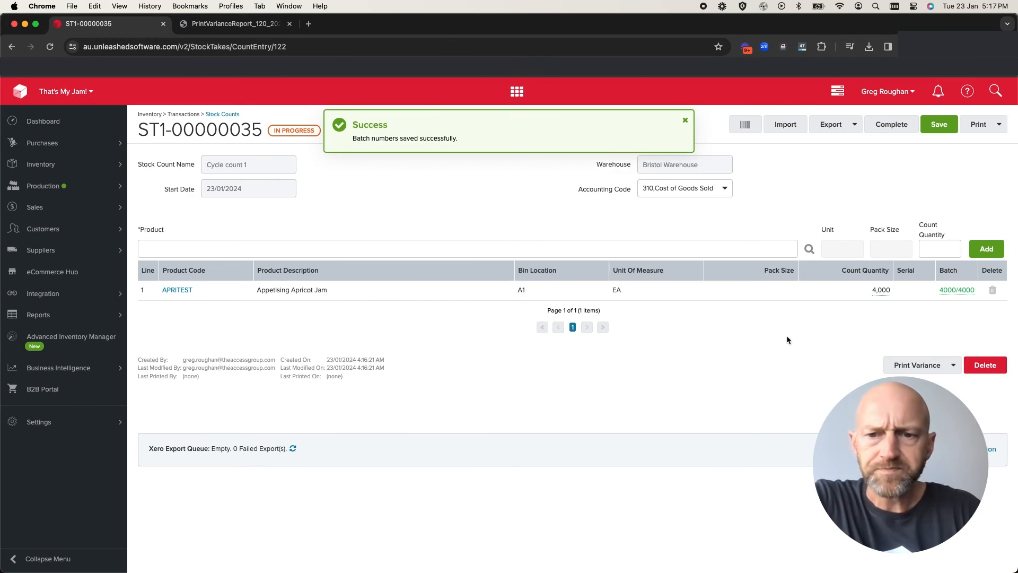
Add the product BLUBES Blueberries per 1kg to the count with a count quantity of 16433
left_click(595, 249)
type("blueberries")
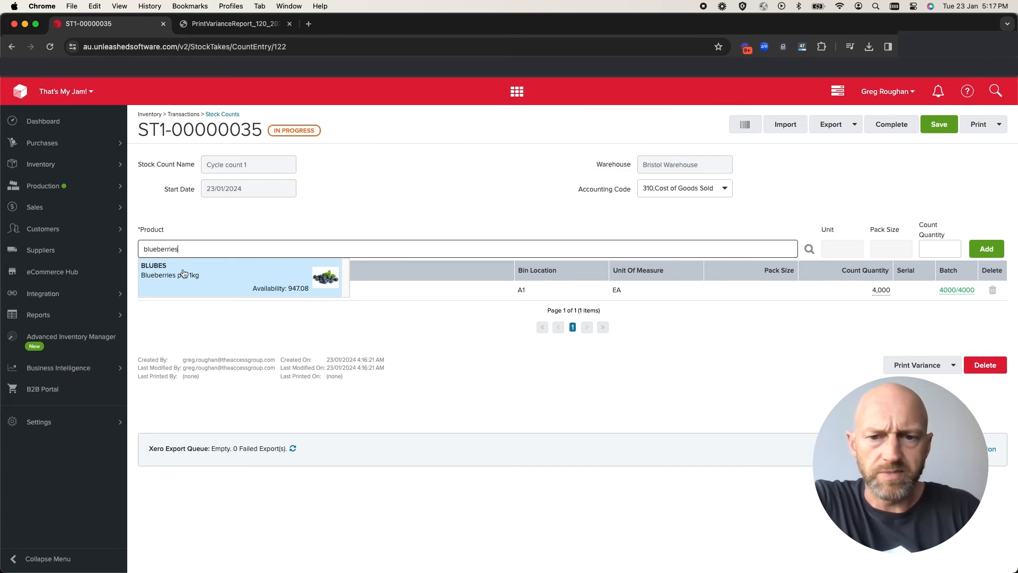
key("Return")
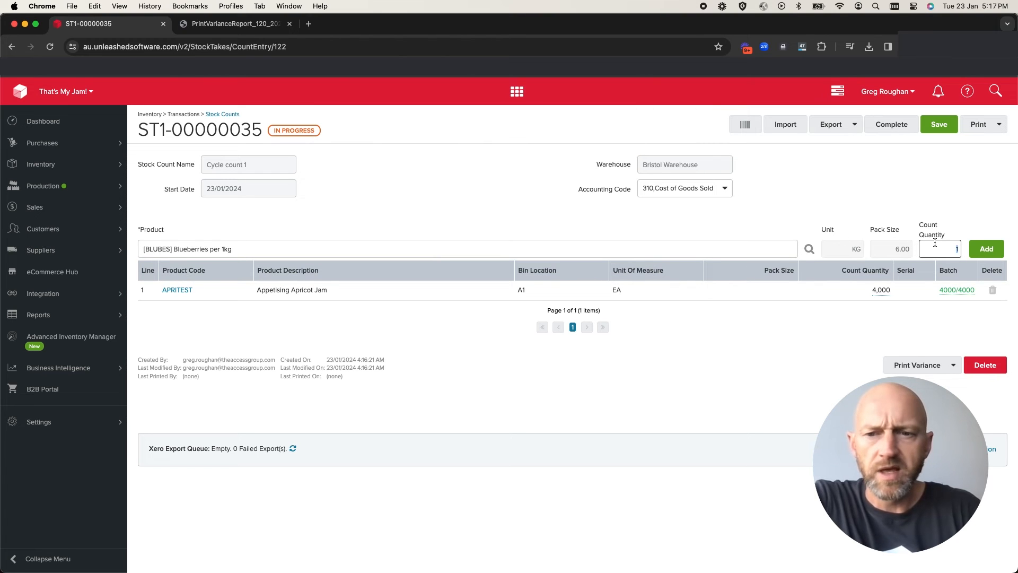
type(".33")
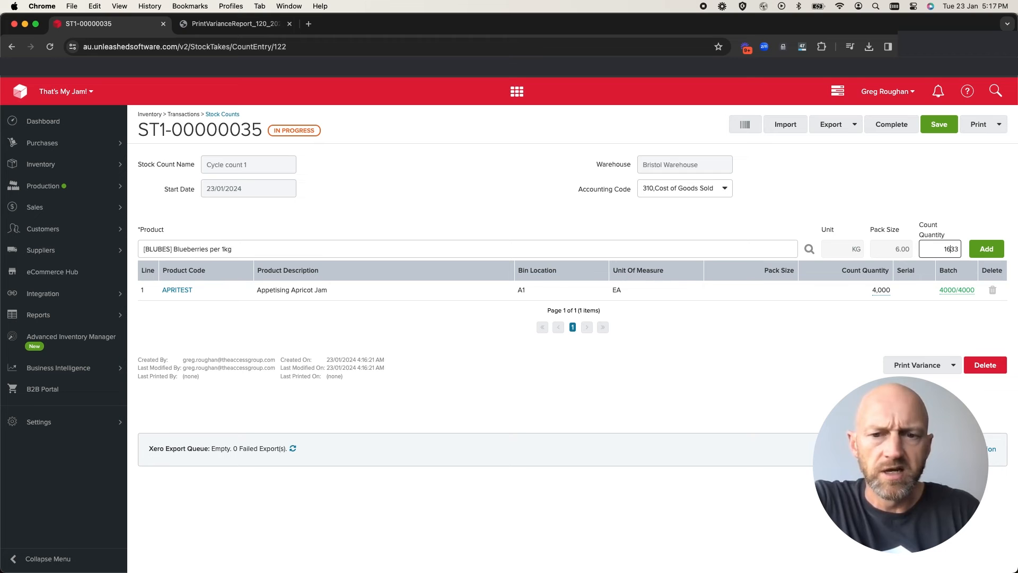
type("4")
left_click(988, 252)
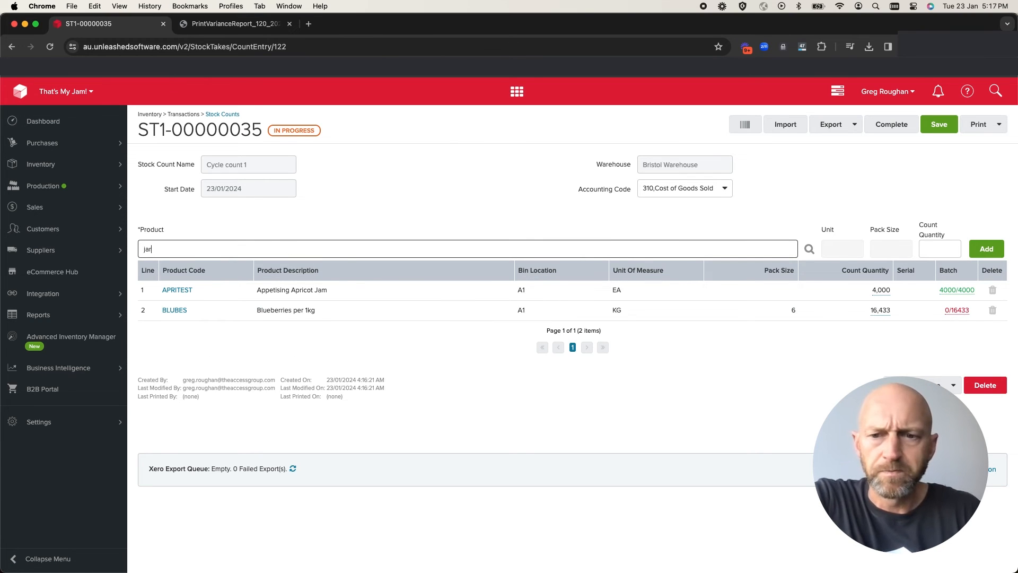
Add the product JAR Glass Jam Jar to the count with a count quantity of 5000
type("jar")
left_click(263, 311)
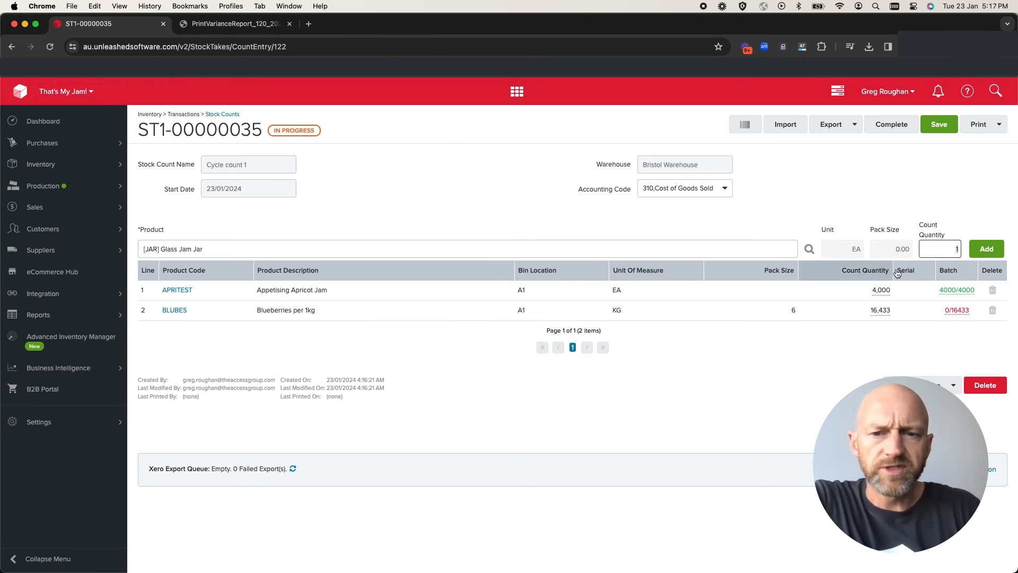
type("5,000")
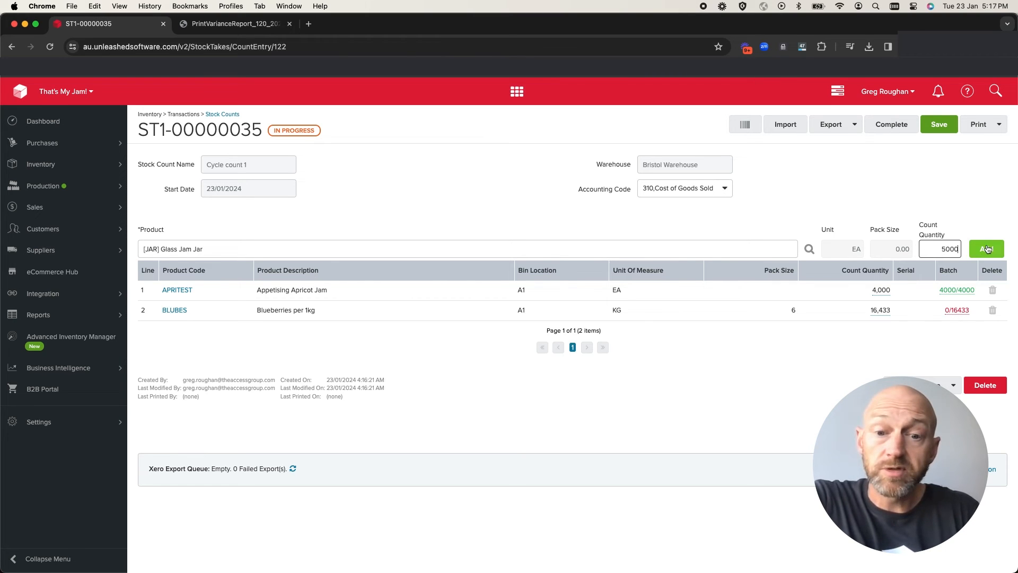
left_click(989, 250)
Allocate the oldest batch numbers to the BLUBES line and save the batch selection
left_click(948, 314)
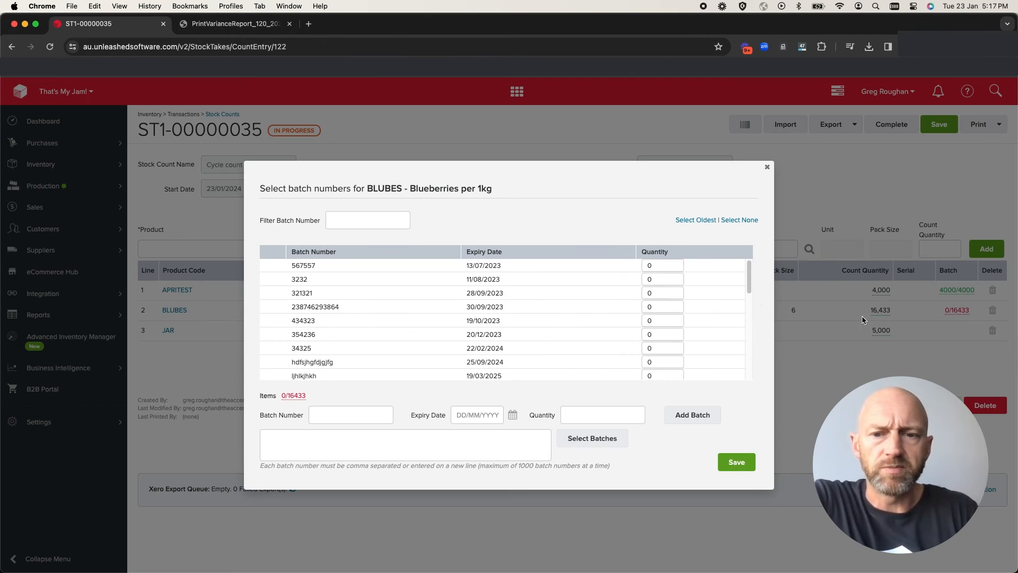
left_click(706, 221)
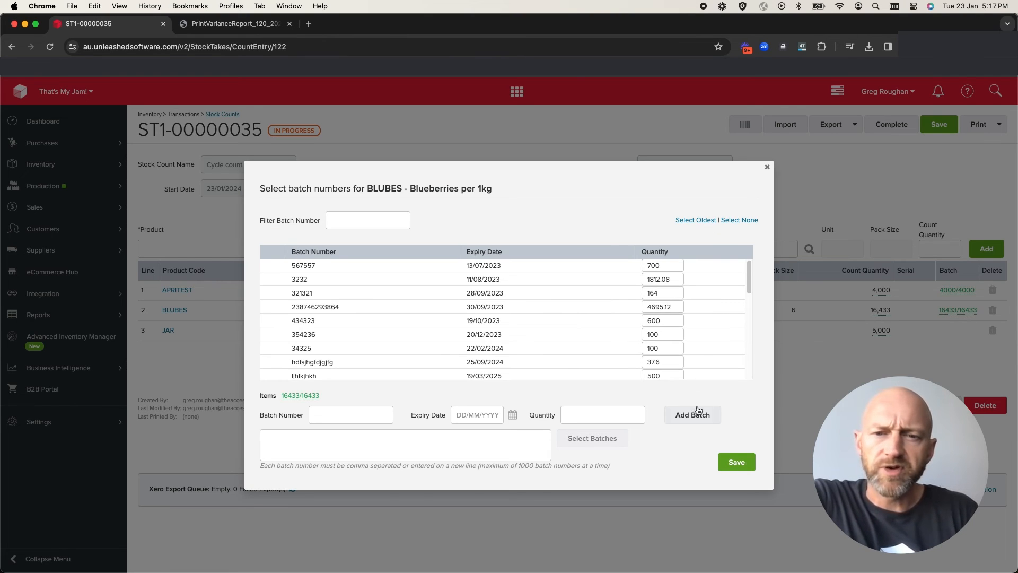
left_click(737, 462)
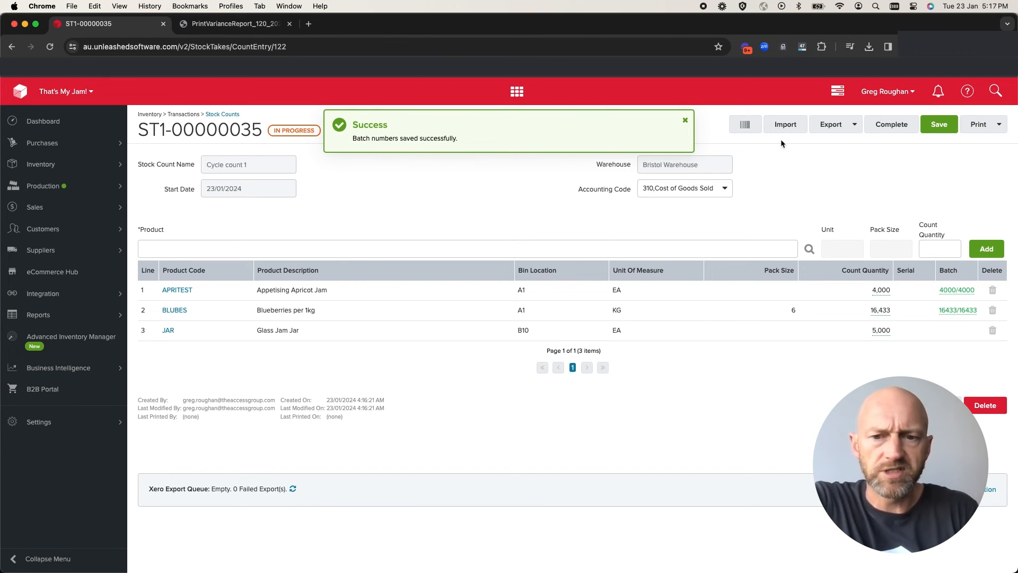
left_click(686, 120)
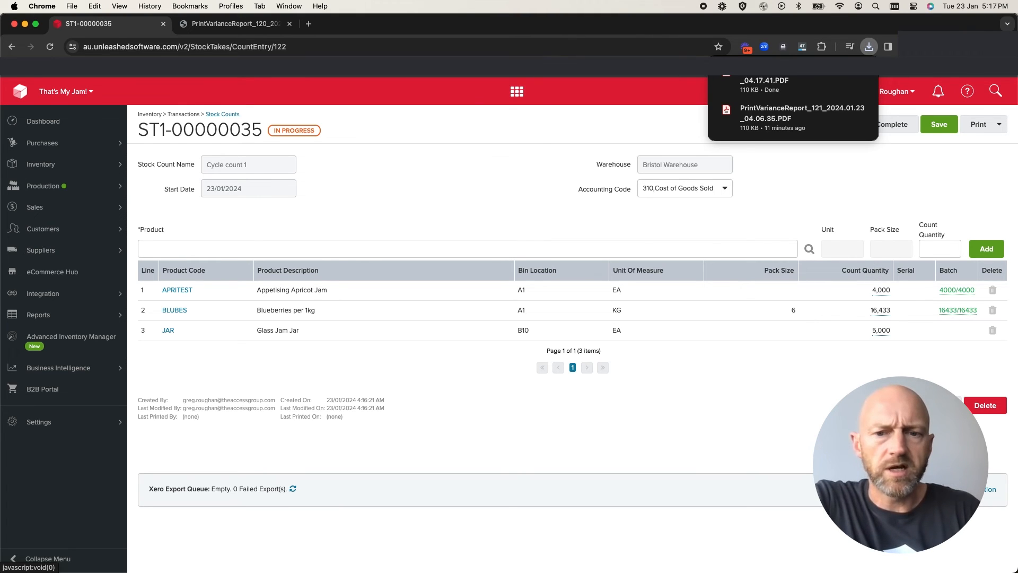
Review the variances of the Appetising Apricot Jam and Glass Jam Jar lines in the open variance report PDF
left_click(225, 26)
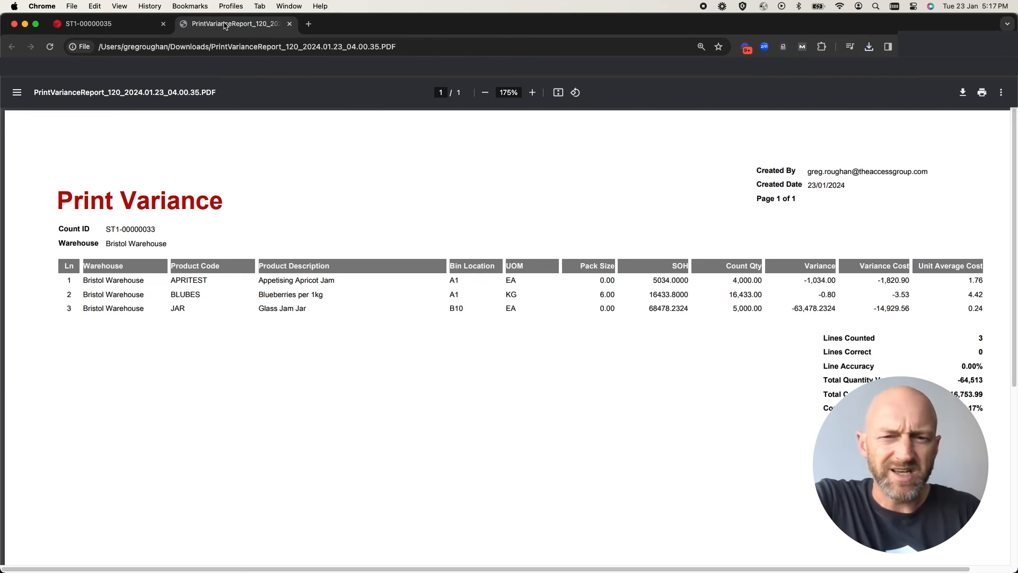
left_click_drag(803, 279, 838, 281)
left_click(825, 281)
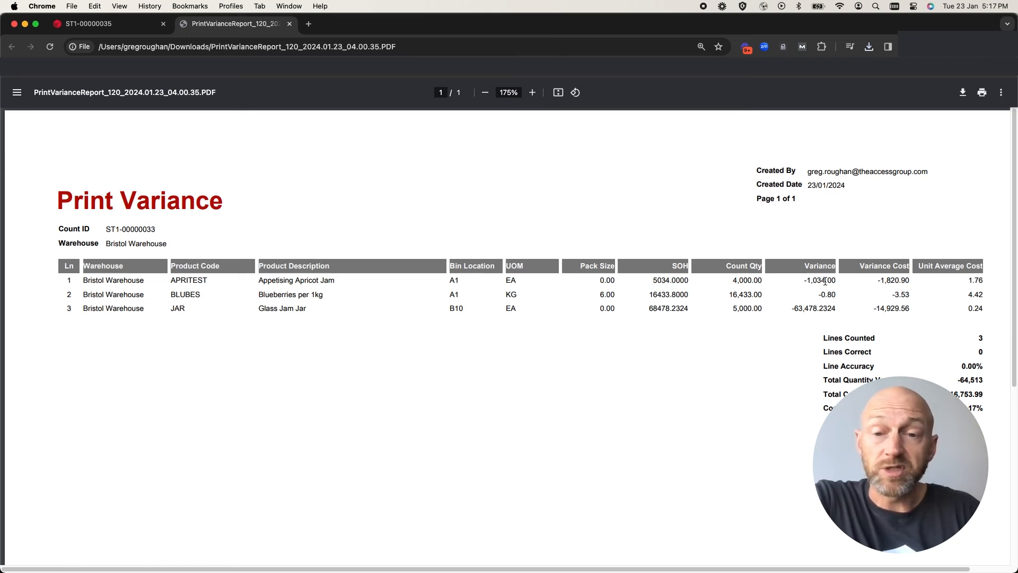
double_click(311, 280)
left_click(312, 280)
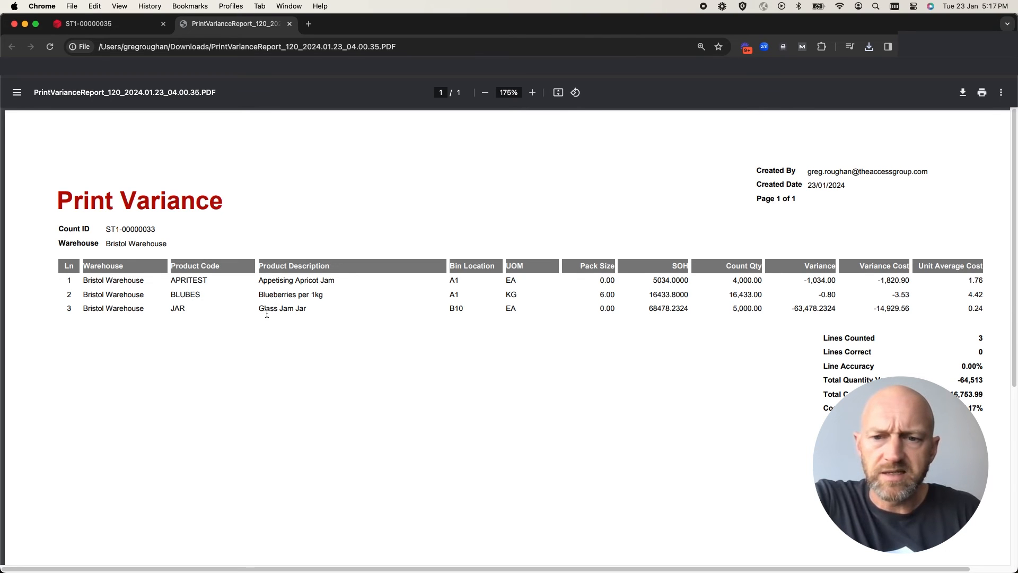
left_click_drag(263, 309, 801, 310)
left_click(727, 311)
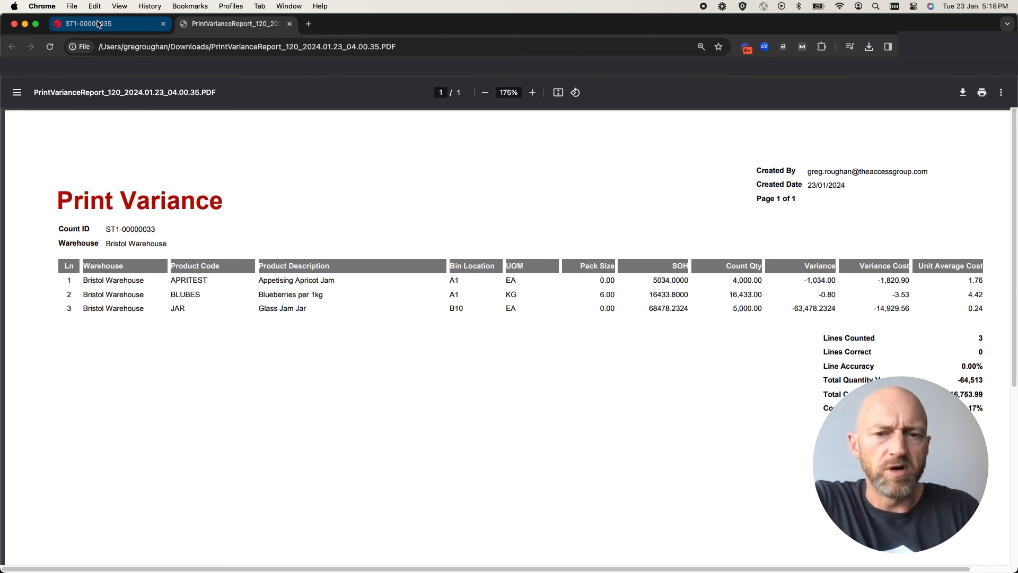
Return to stock count ST1-00000035, delete the JAR Glass Jam Jar line and save the count
left_click(97, 24)
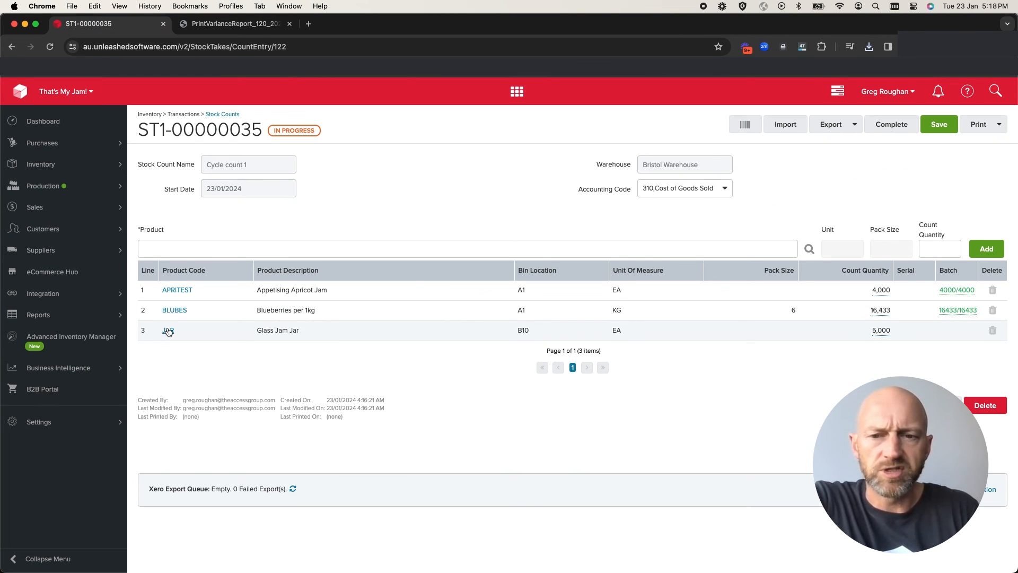
left_click(993, 331)
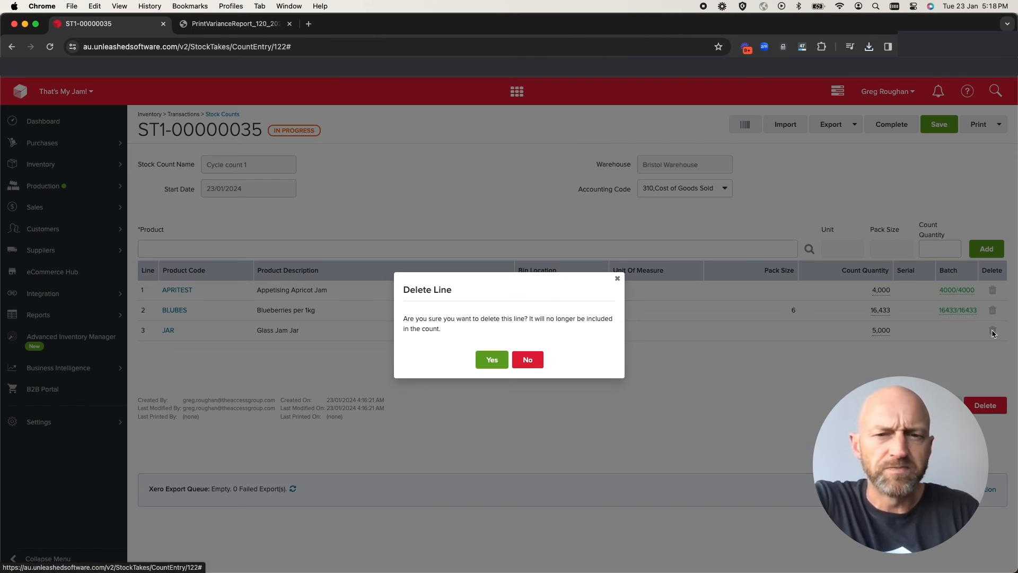
left_click(488, 359)
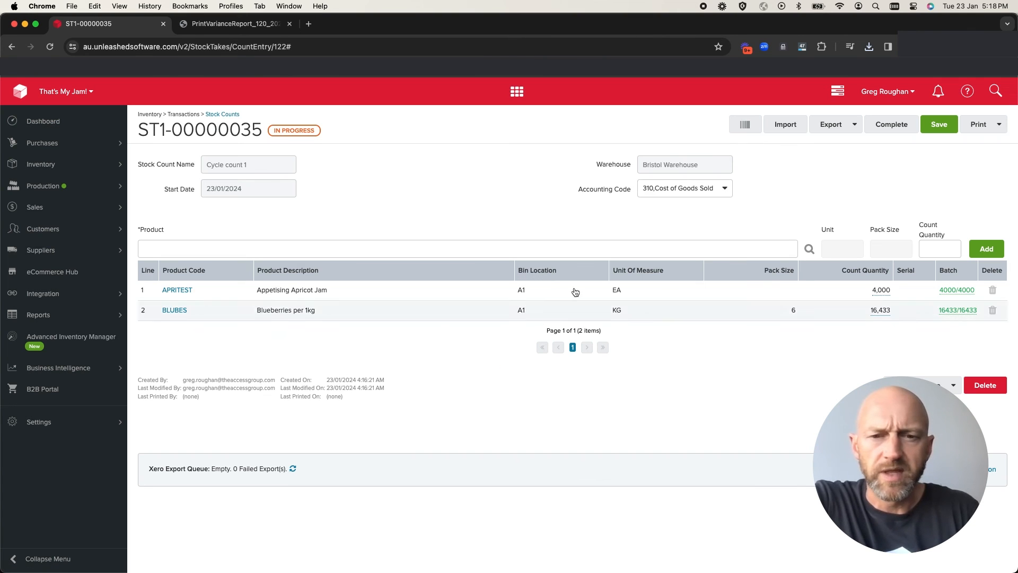
left_click(939, 127)
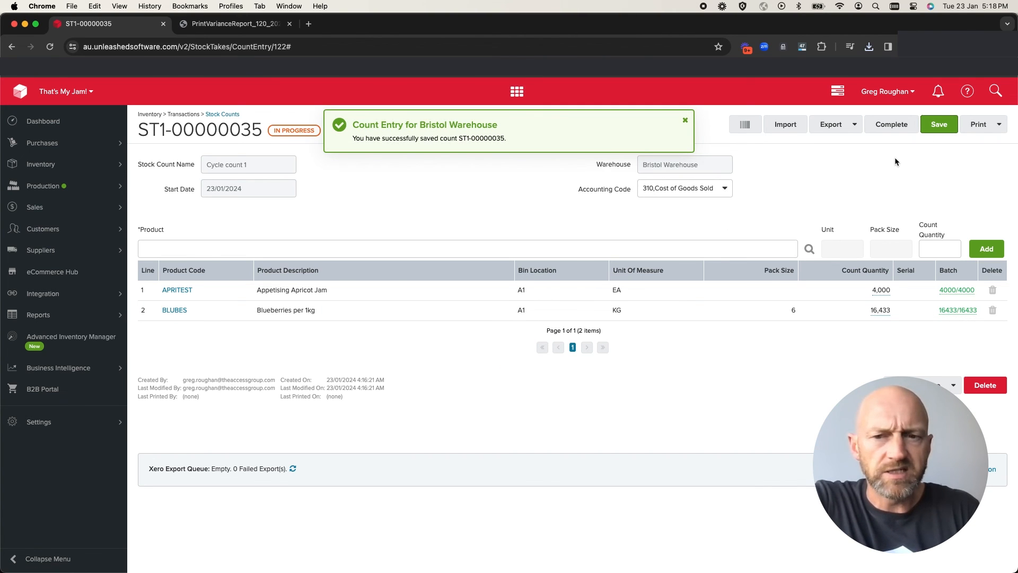
left_click(687, 121)
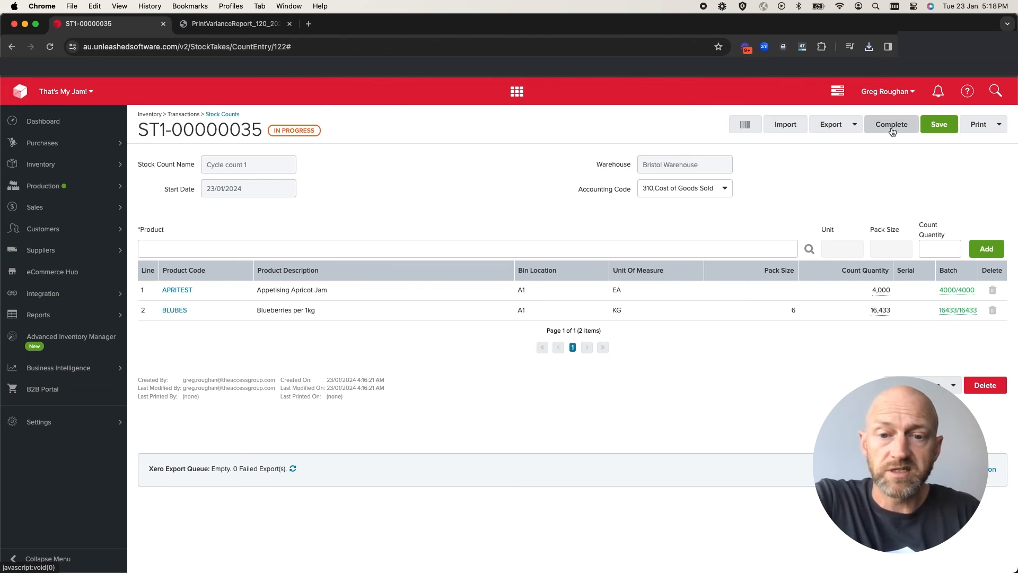
Complete stock count ST1-00000035 and confirm the completion
left_click(889, 124)
left_click(492, 365)
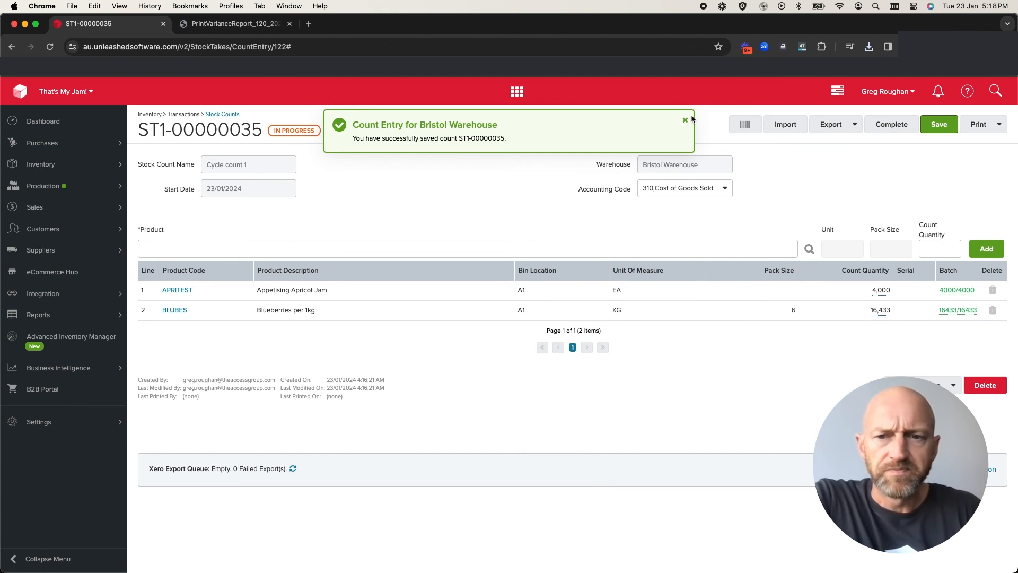
left_click(686, 120)
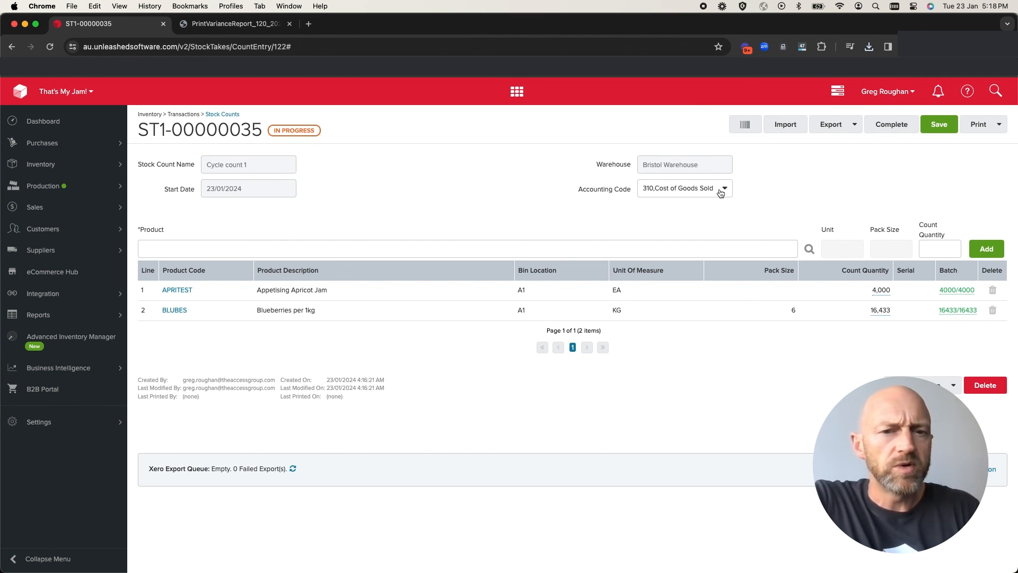
Go to the dashboard
left_click(53, 123)
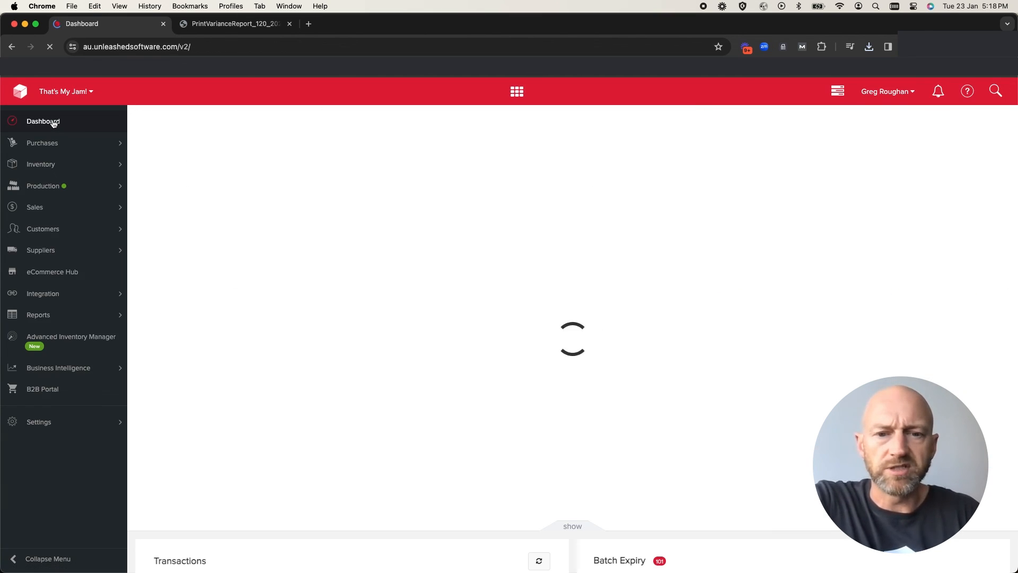